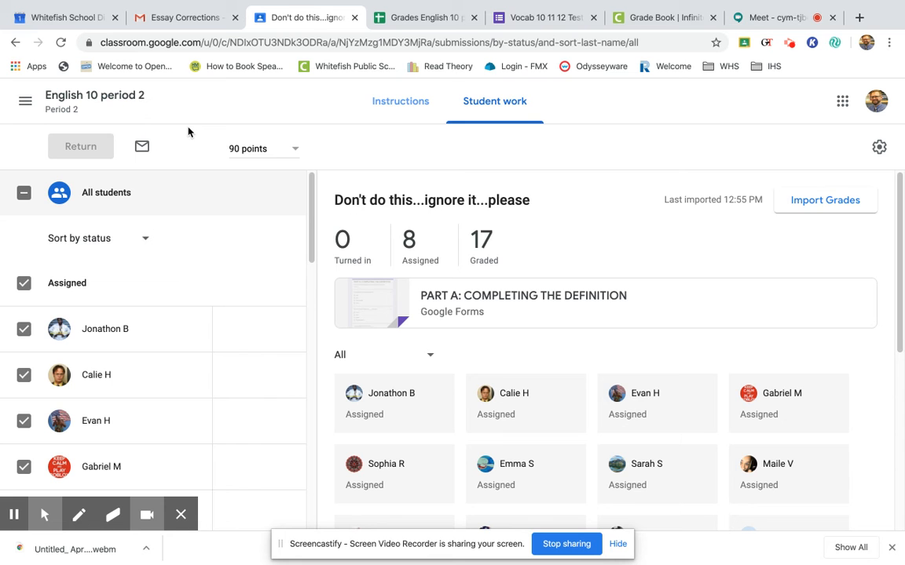
Step: Open the form attached to the Vocabulary 10, 11, 12 Test in English 10 period 2's classwork, skim its questions and close it
click(112, 97)
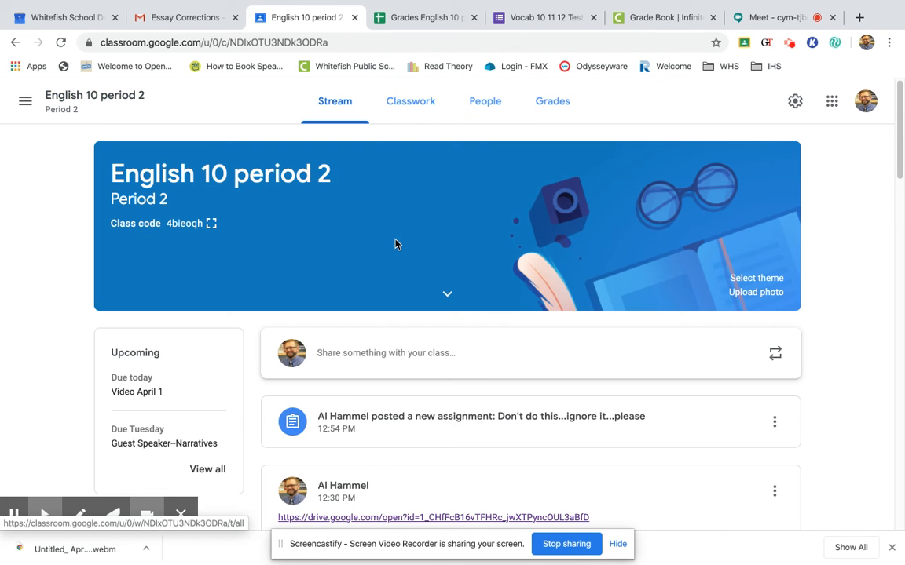
click(418, 104)
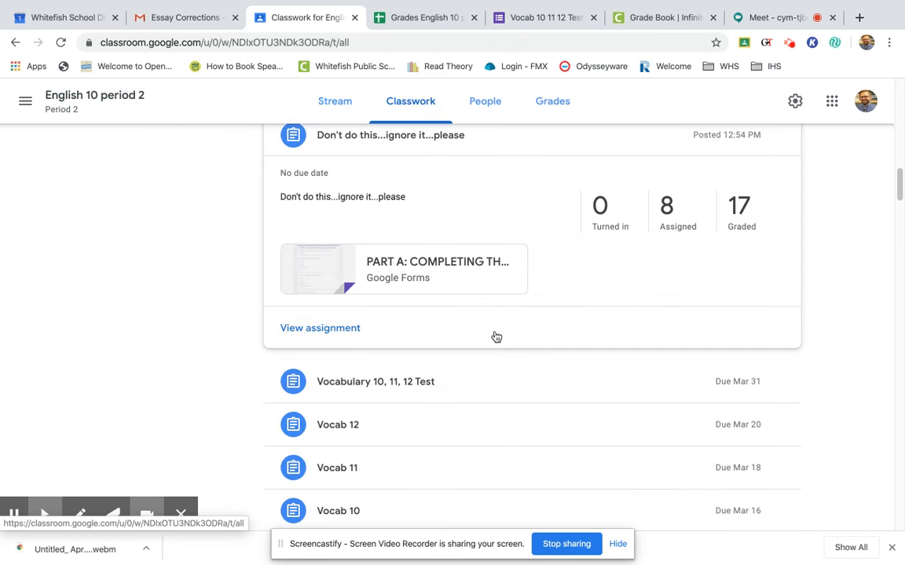
scroll(496, 336, down, 1)
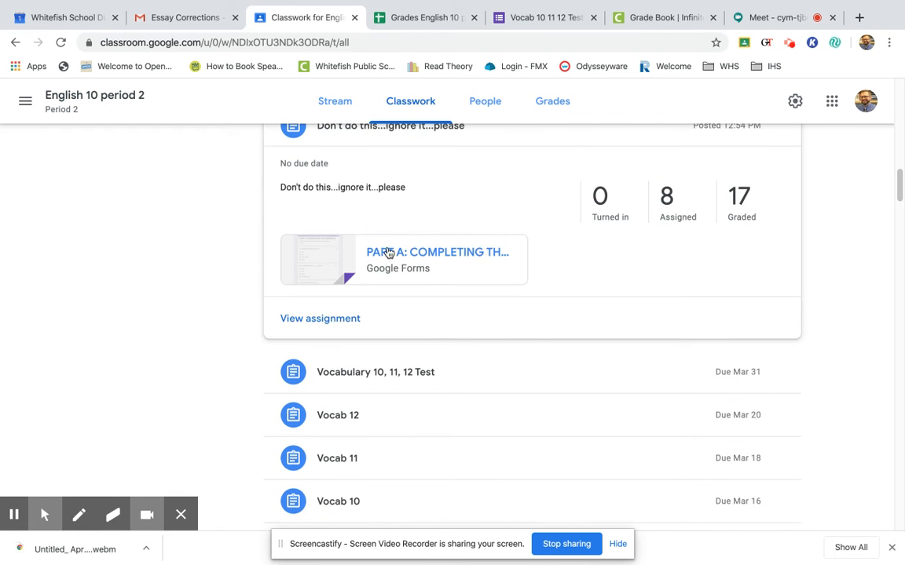
click(404, 374)
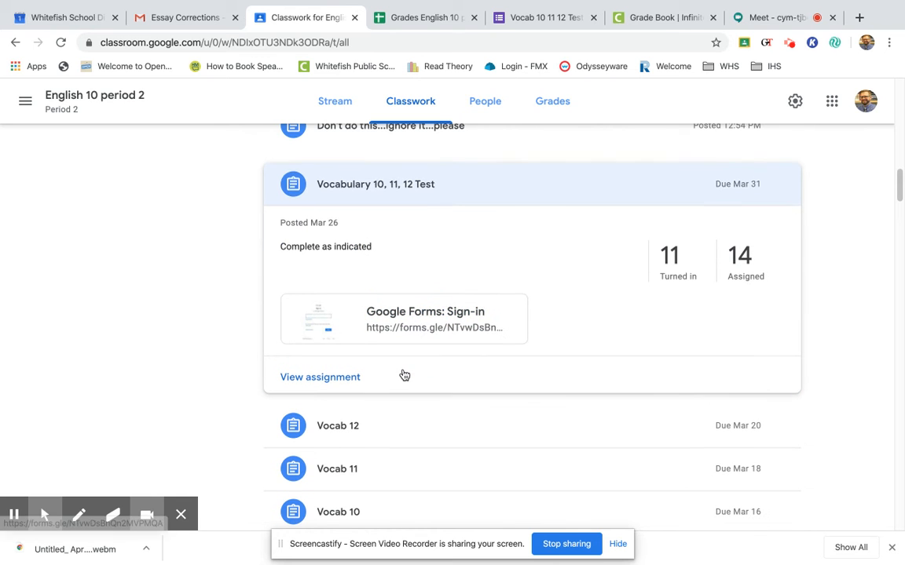
click(460, 309)
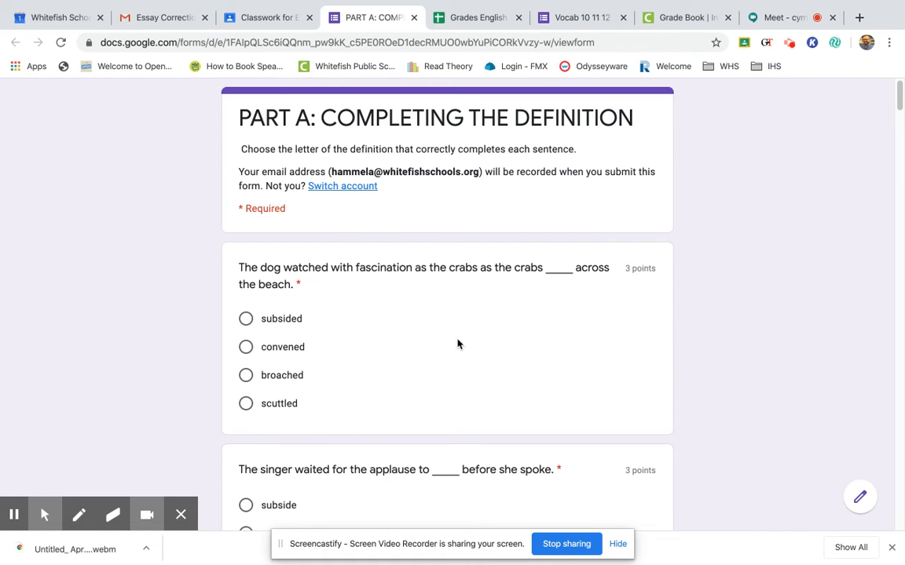
scroll(519, 311, down, 4)
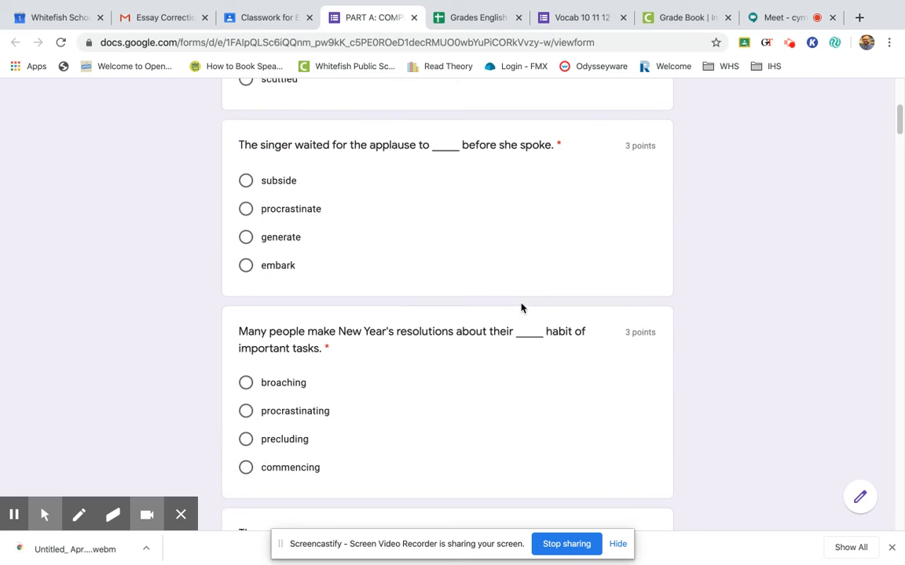
scroll(523, 307, up, 5)
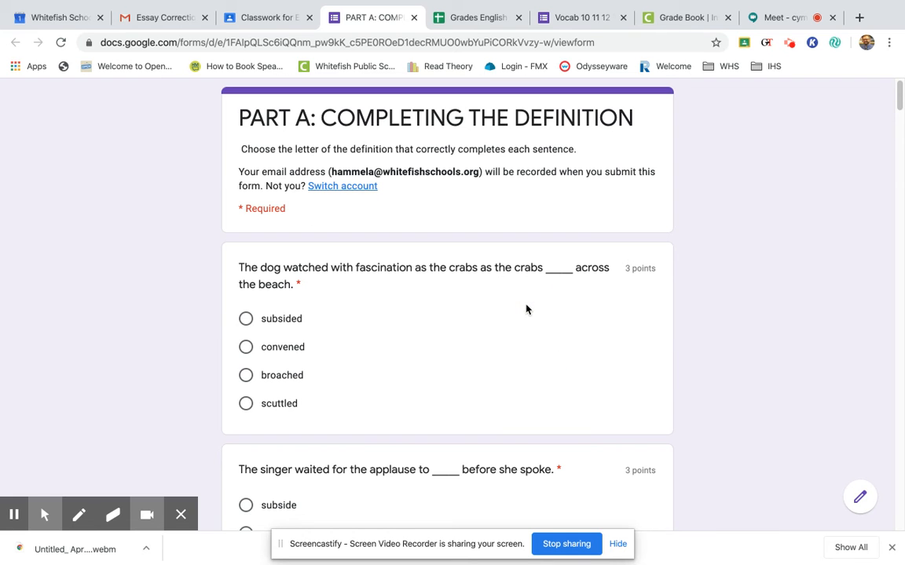
click(414, 17)
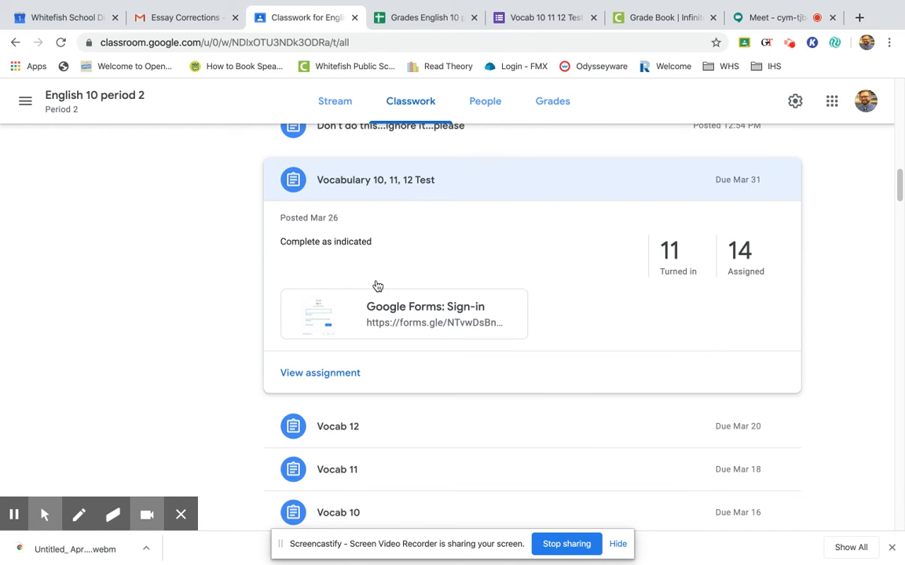
Step: View the student work submitted for the Vocabulary 10, 11, 12 Test
click(350, 373)
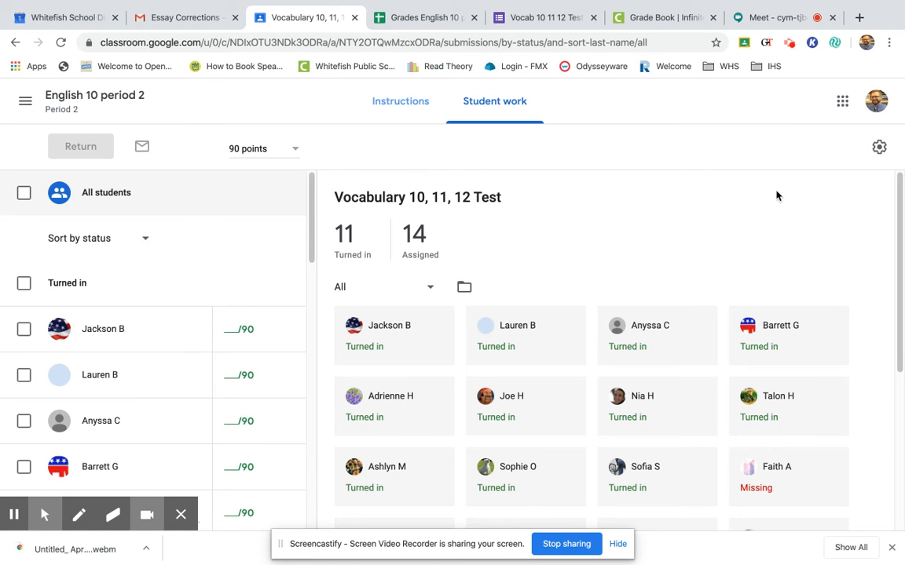
drag(794, 212, 752, 230)
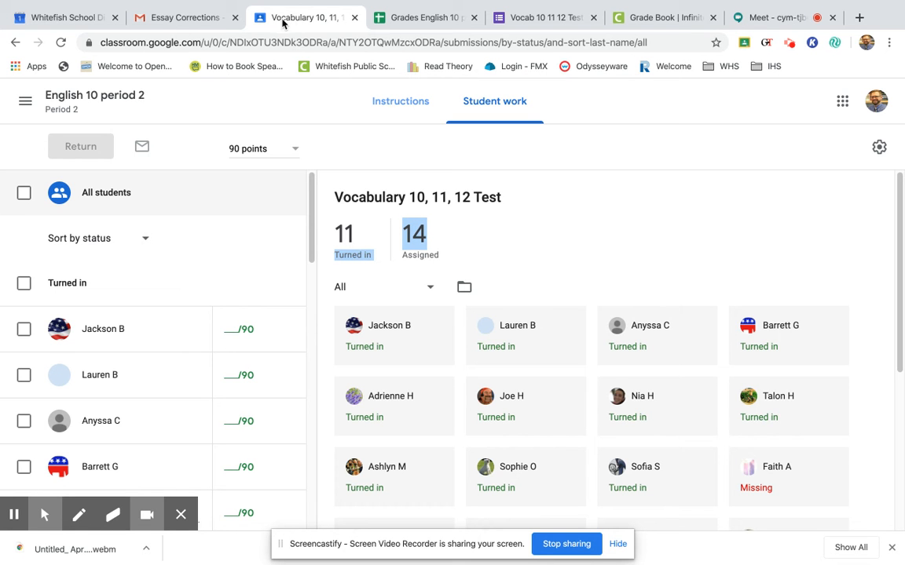
Step: Return to the classwork and examine the grade import option in the student work of "Don't do this...ignore it...please" under Roots
click(75, 103)
click(412, 102)
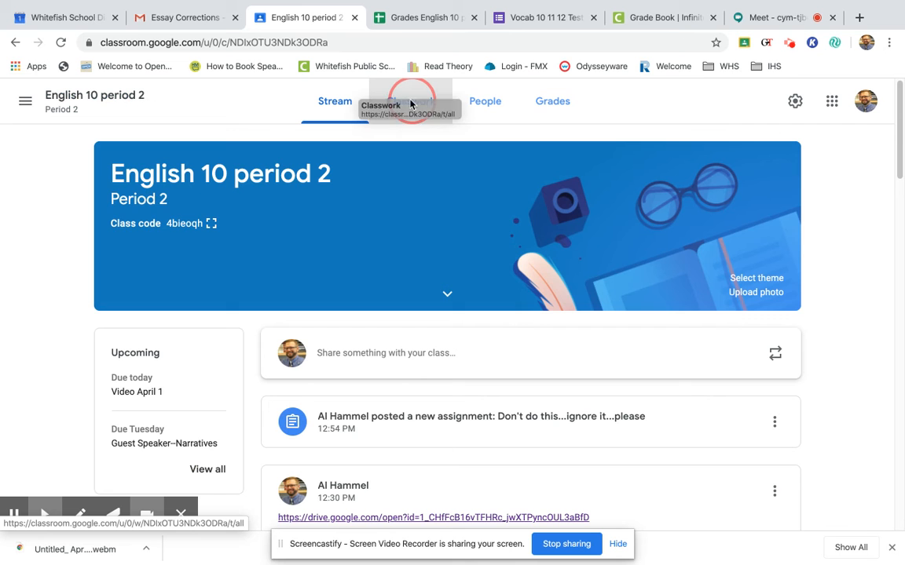
click(417, 109)
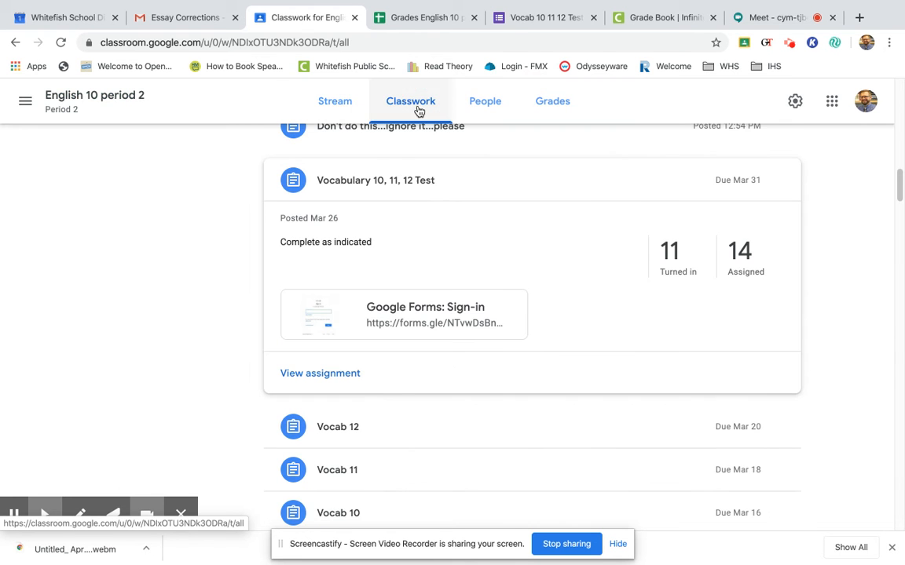
scroll(375, 222, up, 3)
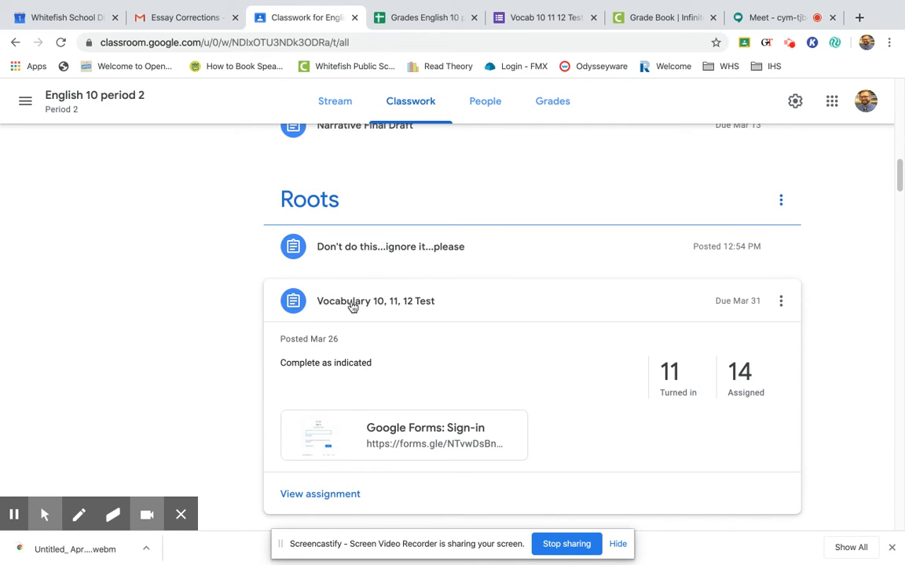
drag(350, 308, 372, 257)
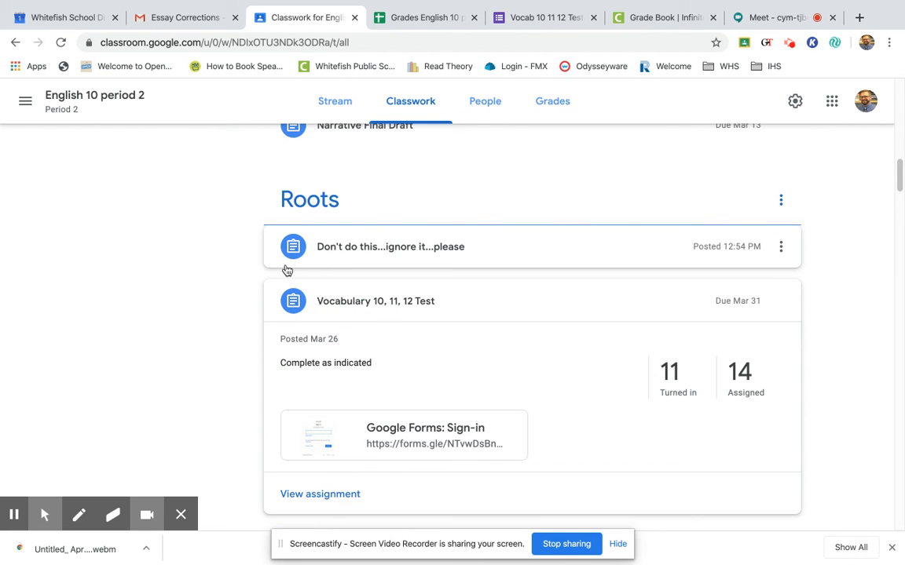
click(392, 255)
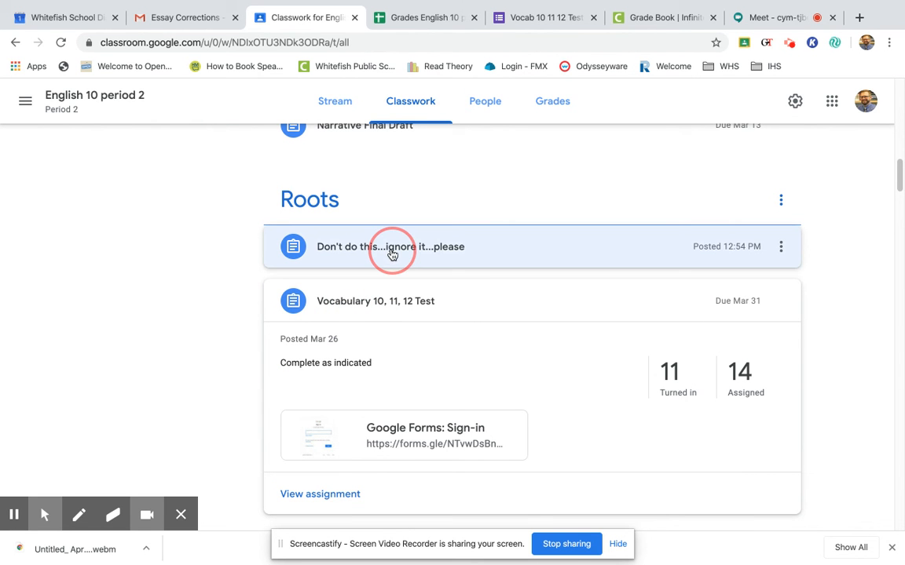
drag(392, 254, 276, 265)
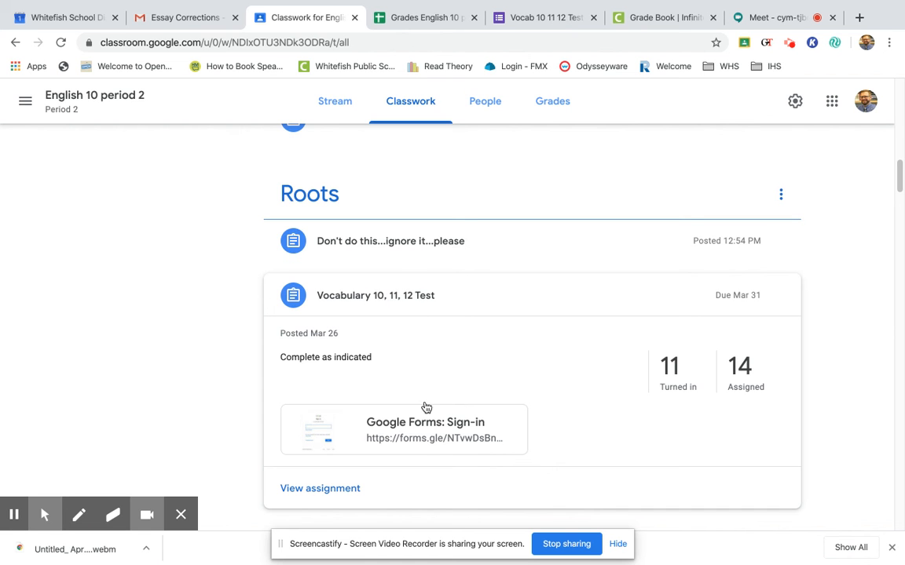
click(408, 249)
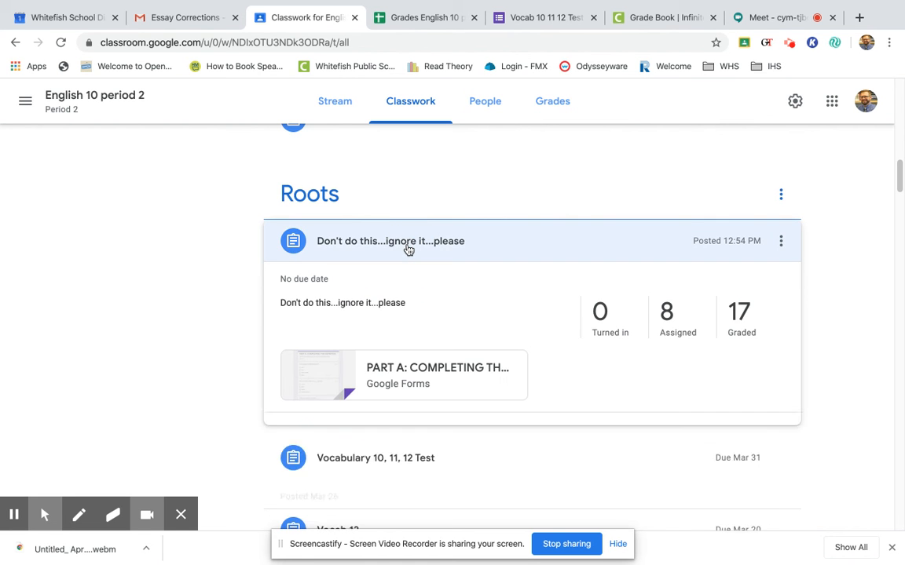
click(346, 437)
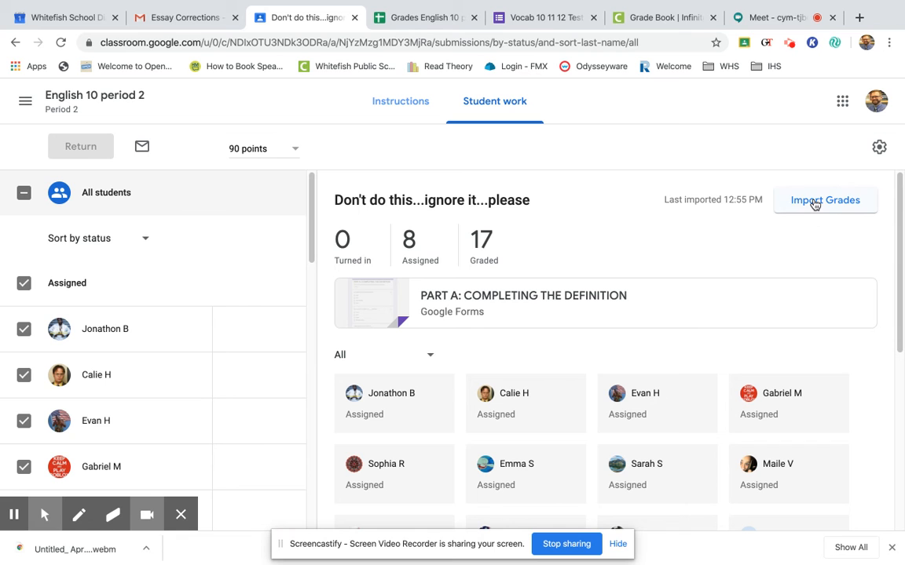
click(815, 204)
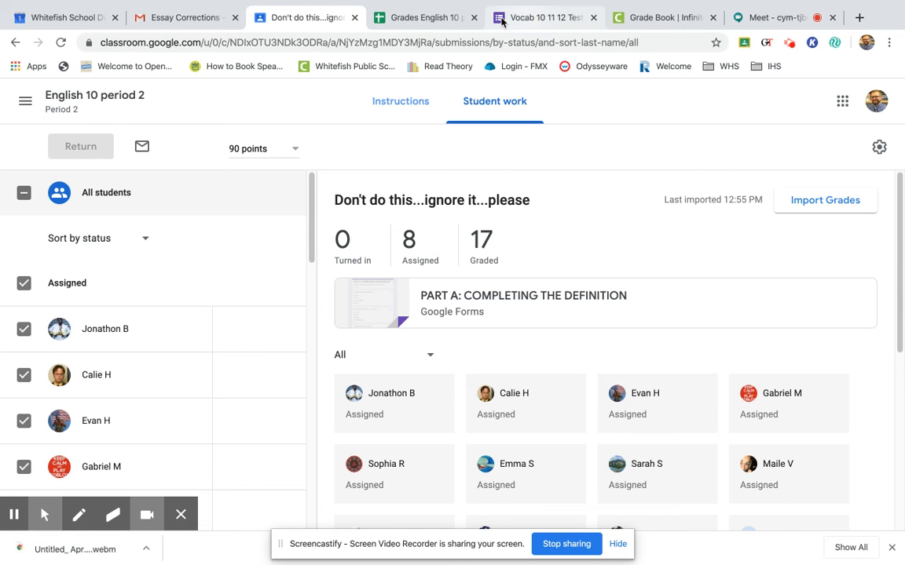
Step: Create a quiz assignment in English 10 period 2's classwork and open its attached Blank Quiz form for editing
click(88, 95)
click(412, 103)
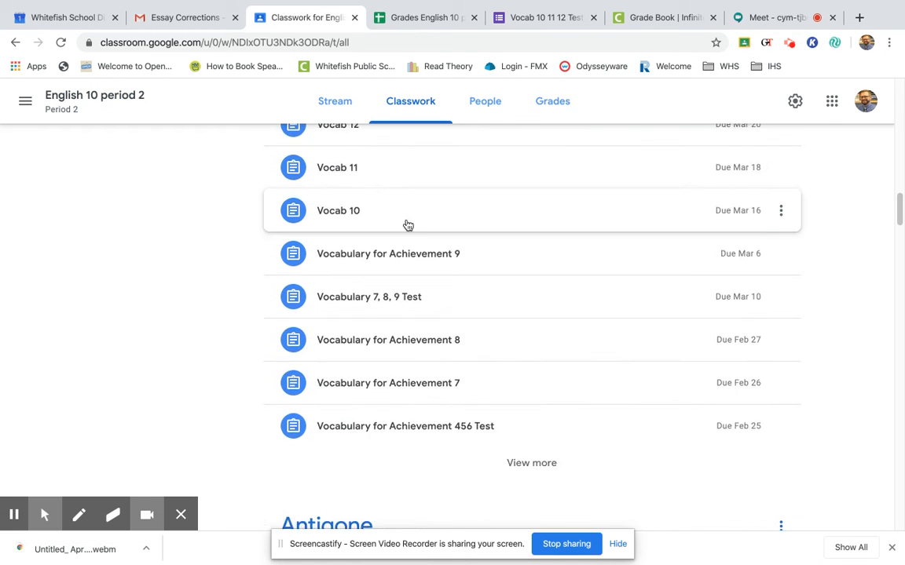
click(322, 153)
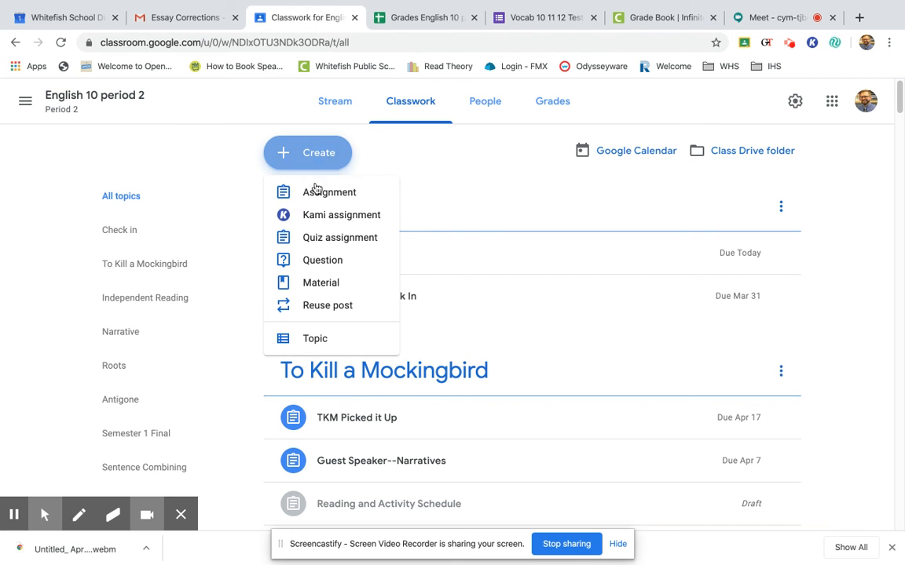
click(311, 240)
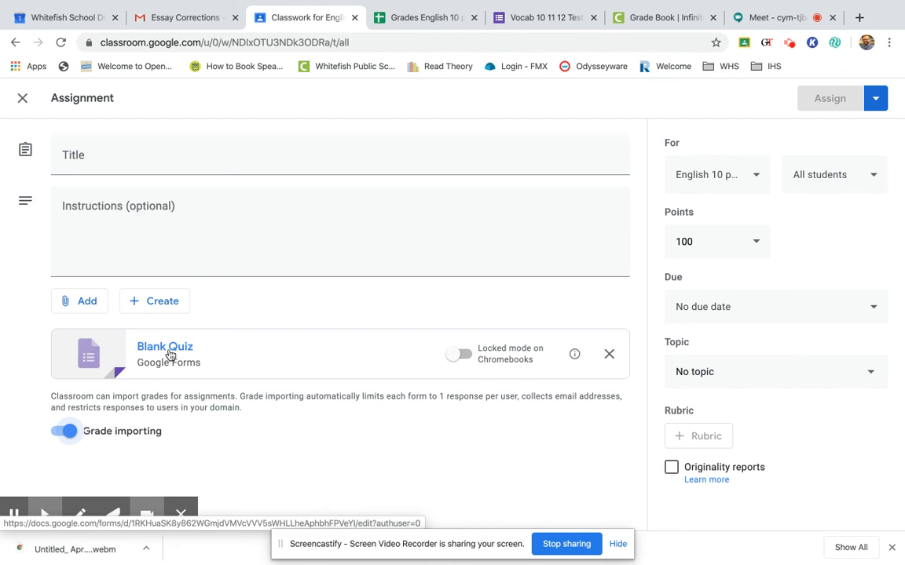
click(174, 354)
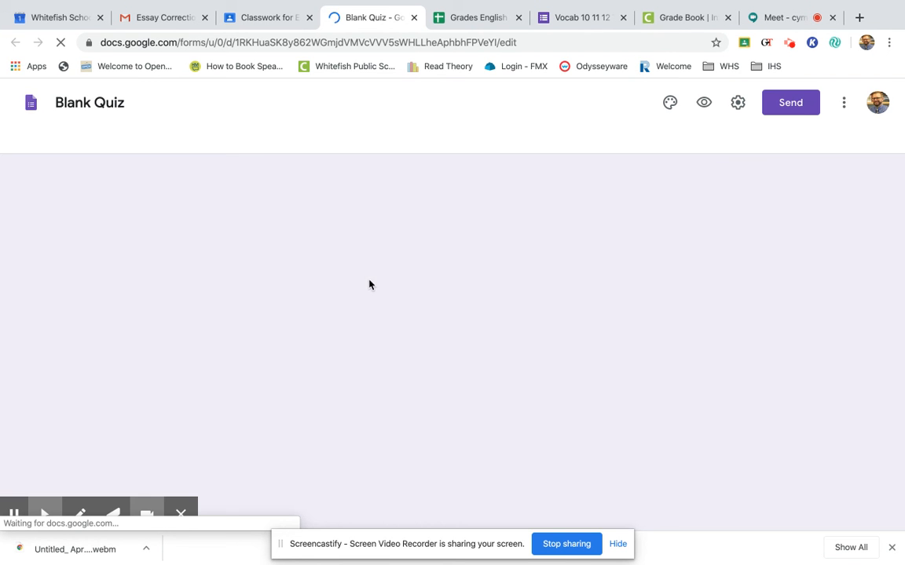
Step: Rename the quiz form file as "Blank Quirsfgtwertezrysdthsth"
click(117, 103)
text(rysdthsth)
click(123, 103)
text(rtwerte)
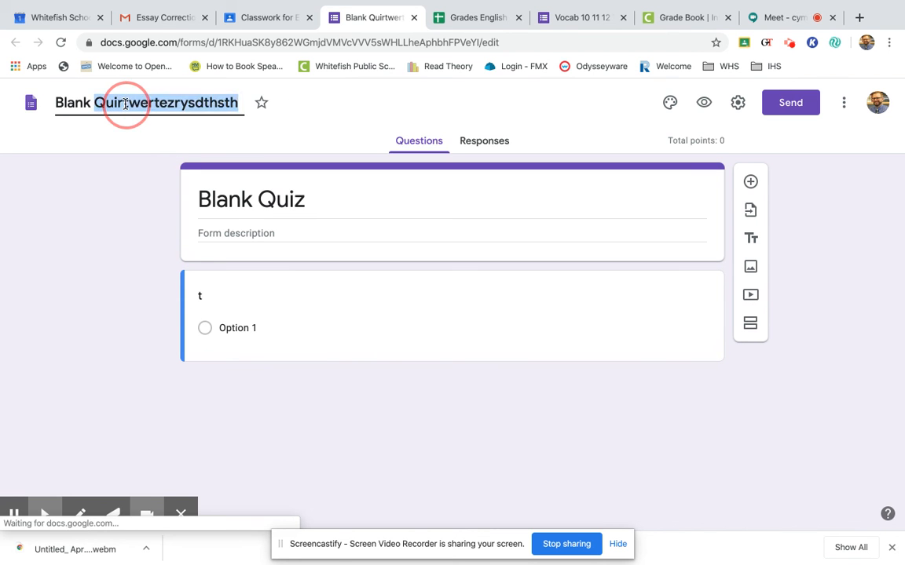
text(sfg)
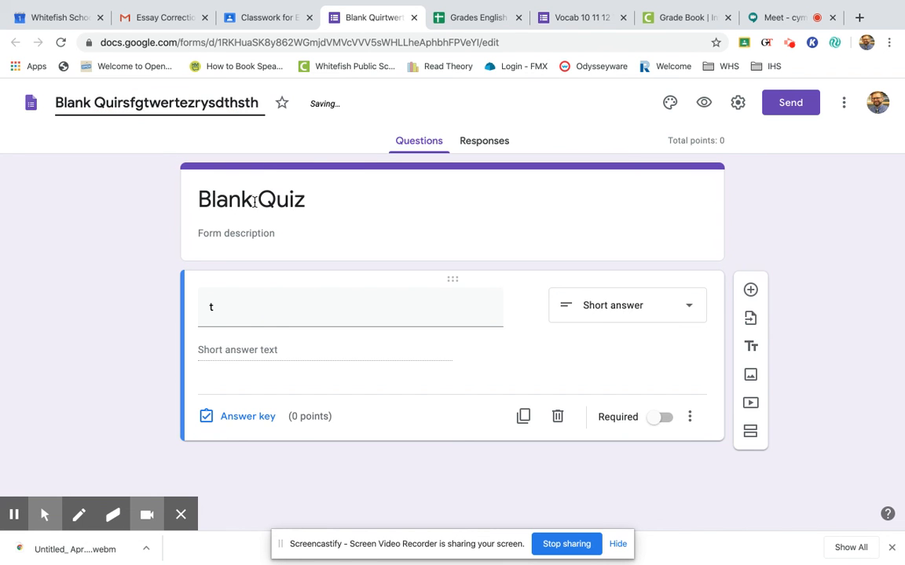
Step: Clear the stray letter from the title of the quiz's first question
click(260, 199)
click(266, 233)
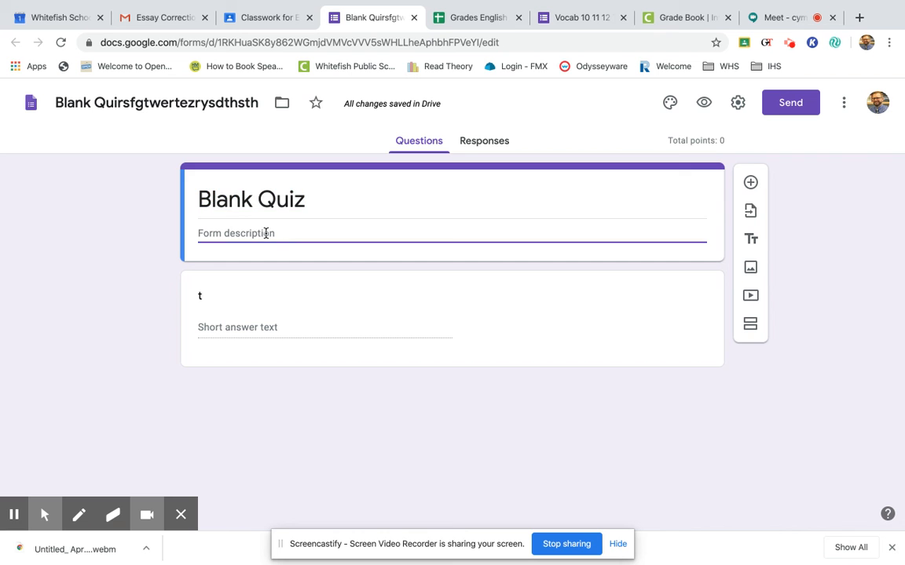
click(297, 326)
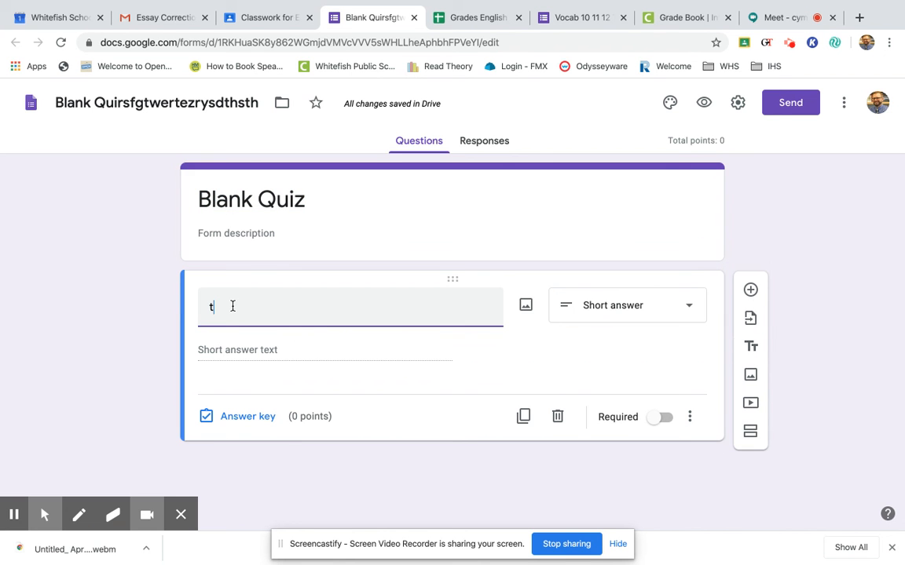
key(BackSpace)
Step: Review the available question types and set the first question's type to Dropdown
click(669, 314)
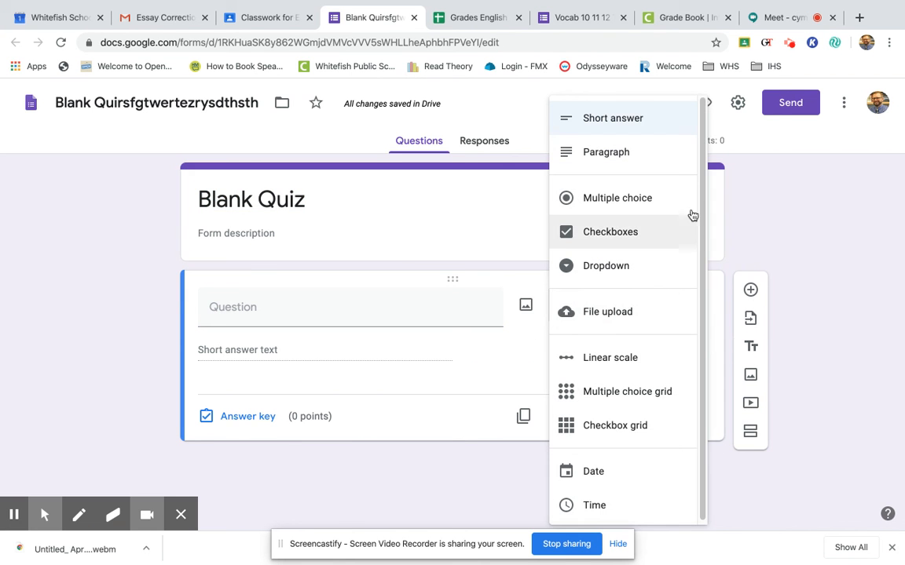
click(485, 353)
click(652, 309)
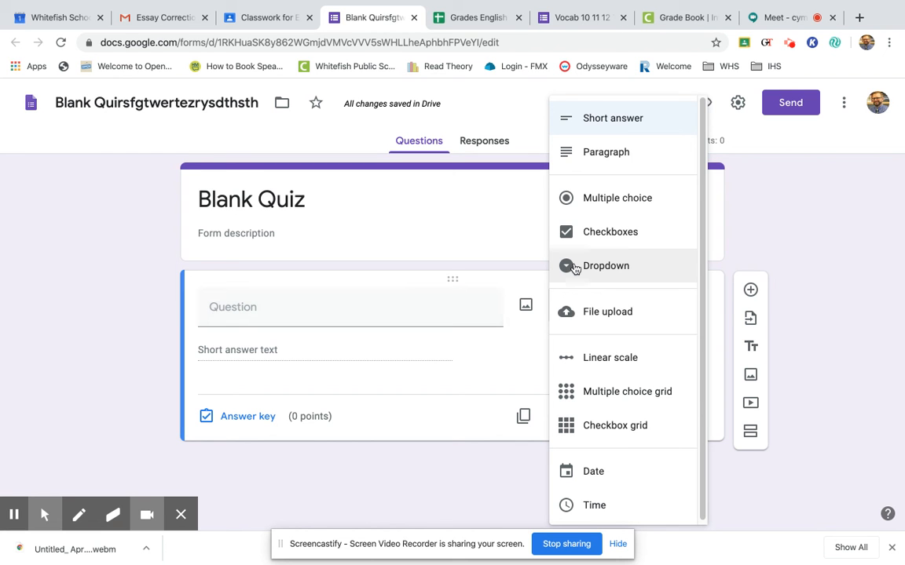
click(212, 306)
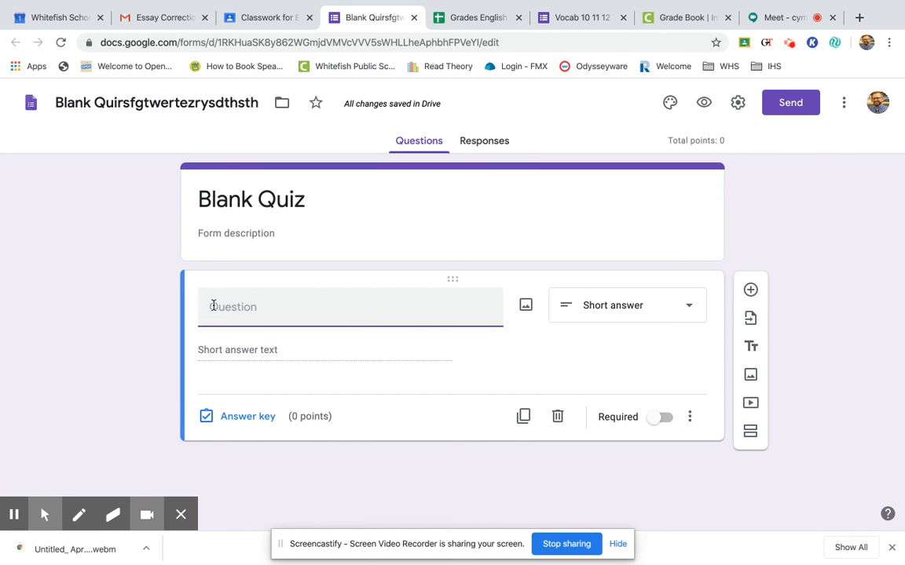
click(678, 313)
click(624, 267)
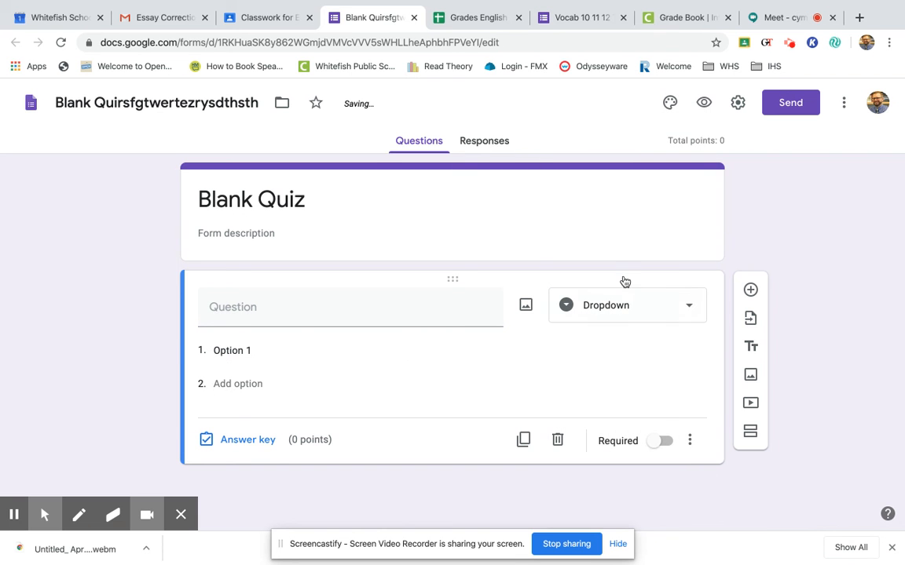
Step: Fill in the dropdown question's first two answer options as "fhsdhf" and "sdfgdfsg"
click(246, 350)
text(fhsdhf)
click(238, 384)
text(sdfgdfsg)
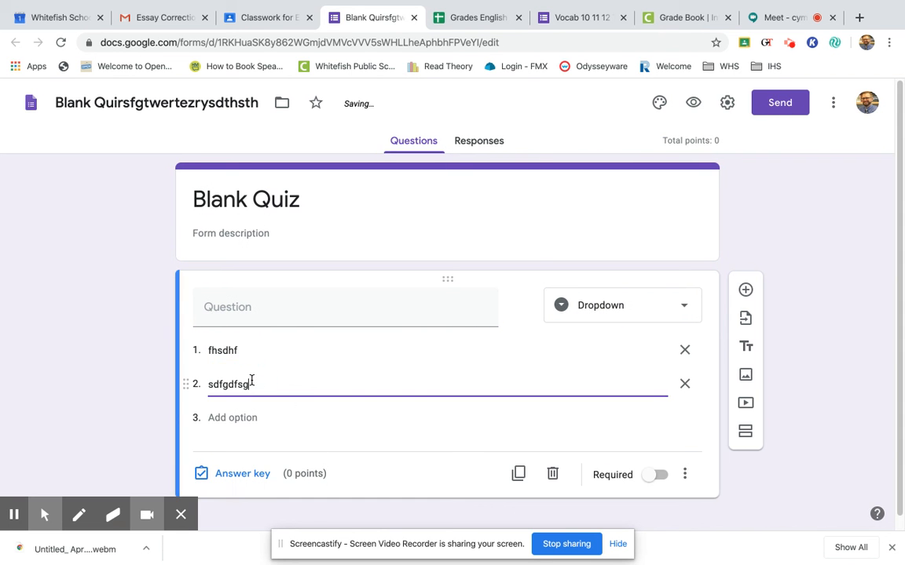
Step: Preview the quiz as a respondent, check the choices in its dropdown question and close the preview
click(692, 103)
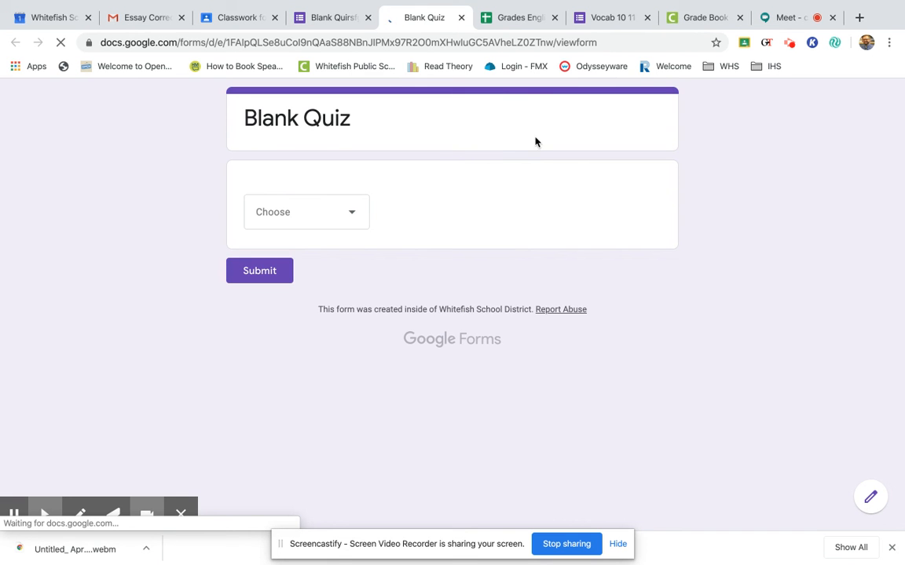
click(352, 218)
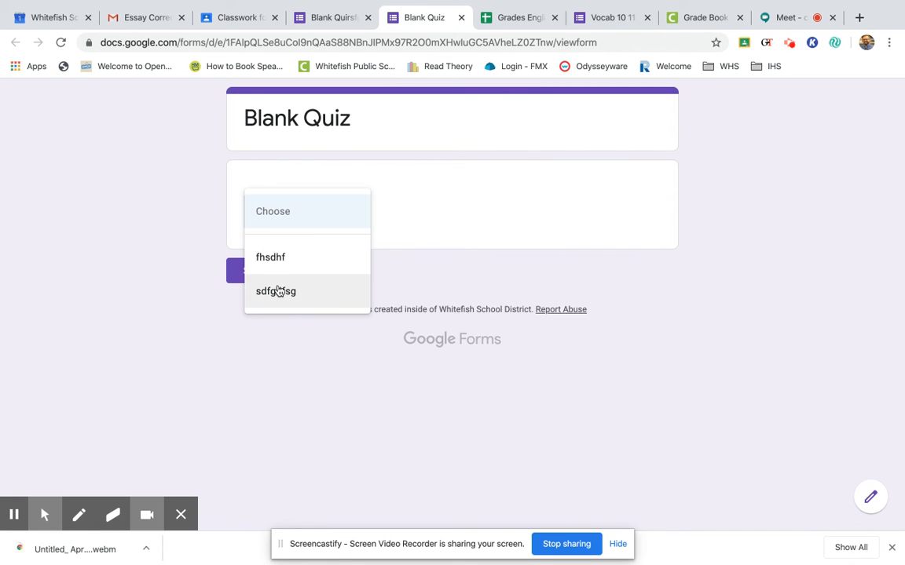
click(147, 227)
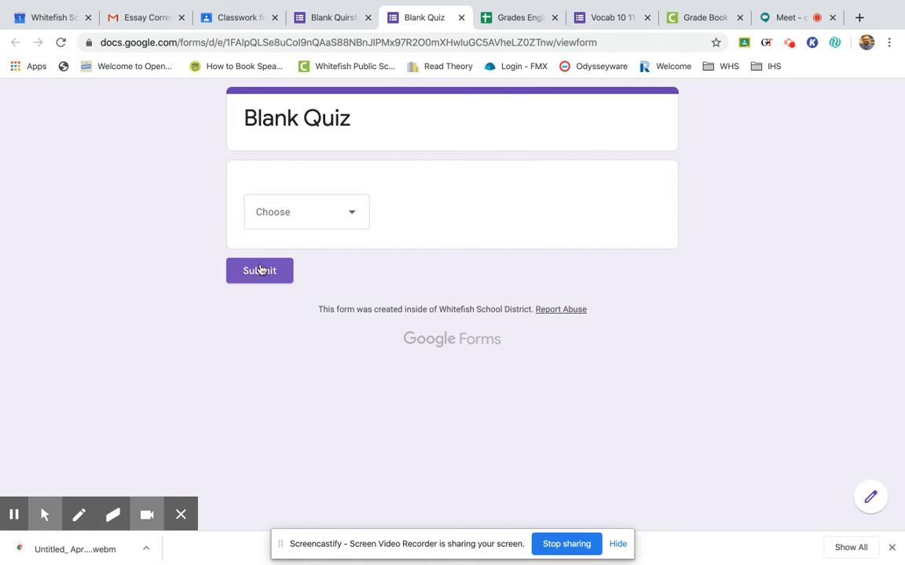
click(461, 17)
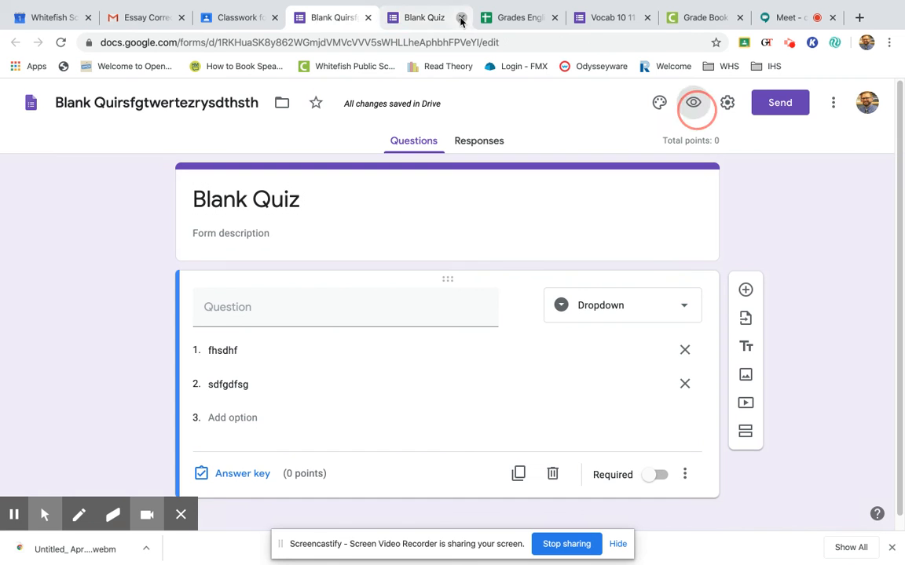
click(789, 43)
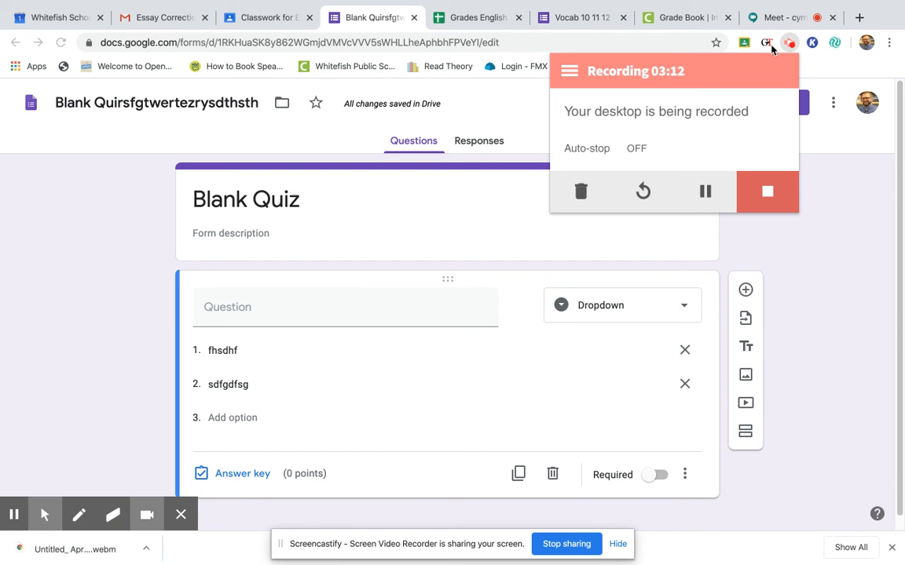